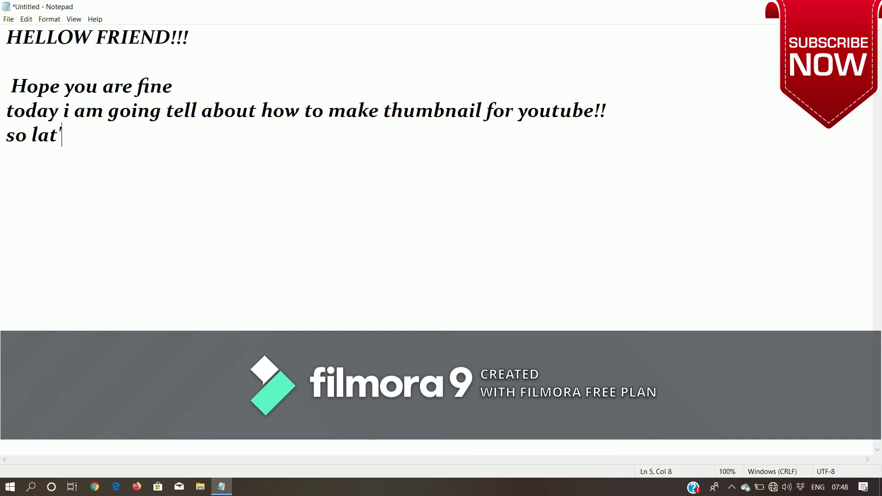
# Step: Finish the Notepad greeting about making a YouTube thumbnail with an exclamation mark
pyautogui.write('!')
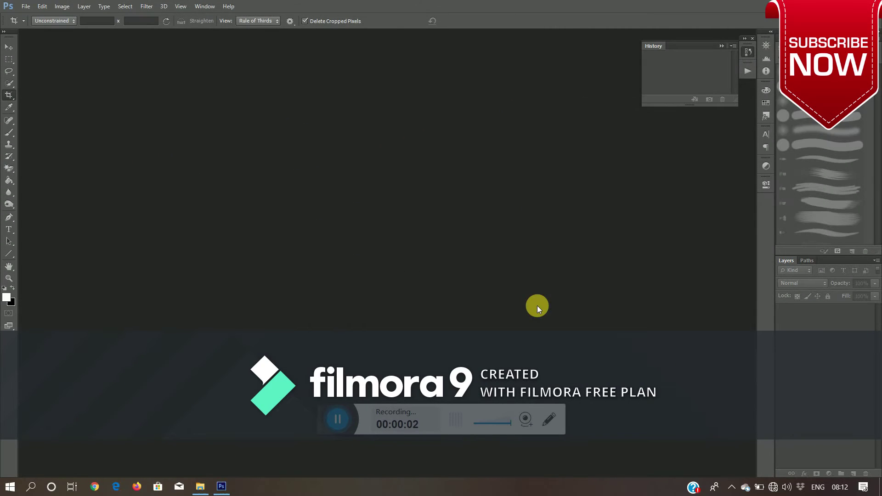
# Step: Open the 6125 social media icons image in Photoshop
pyautogui.hotkey('ctrl', 'o')
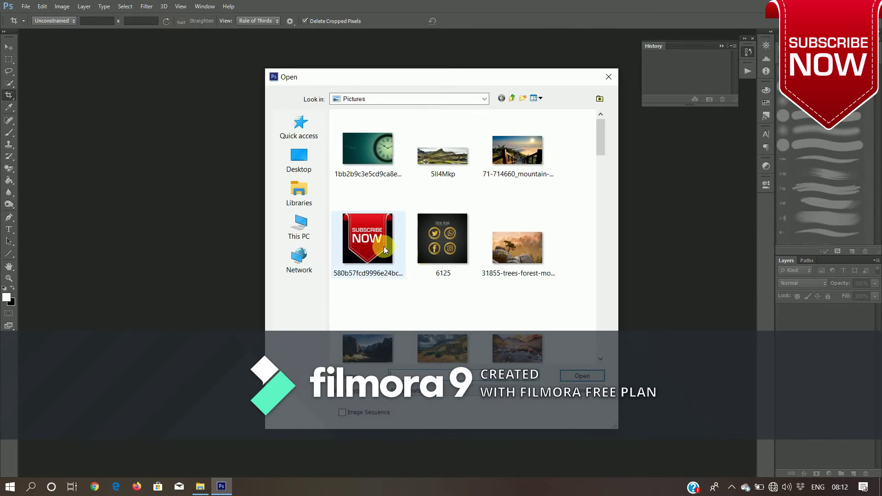
pyautogui.click(430, 241)
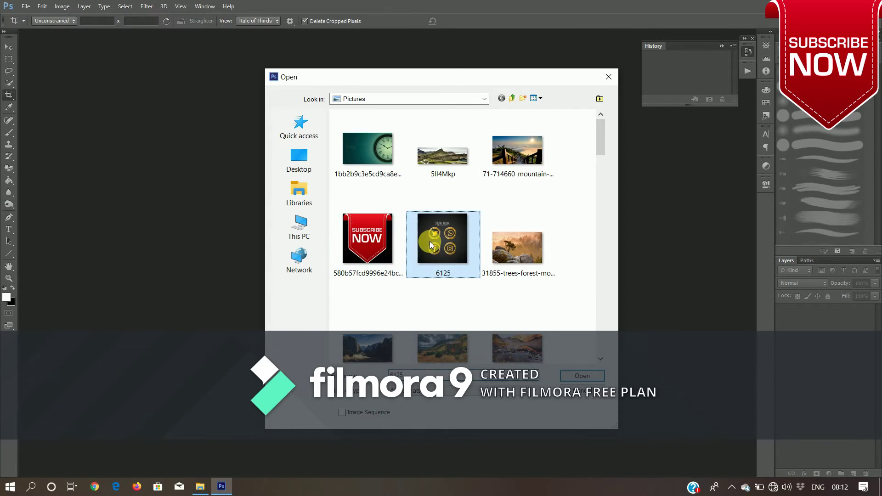
pyautogui.click(586, 373)
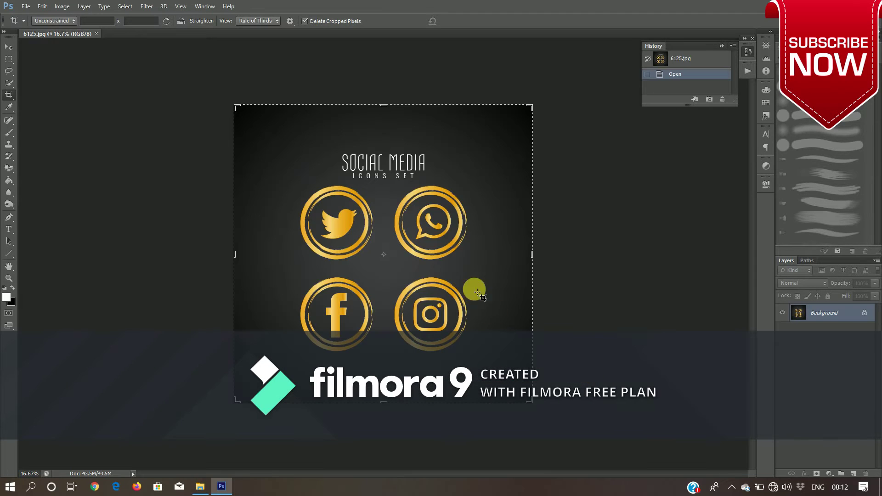
pyautogui.click(9, 47)
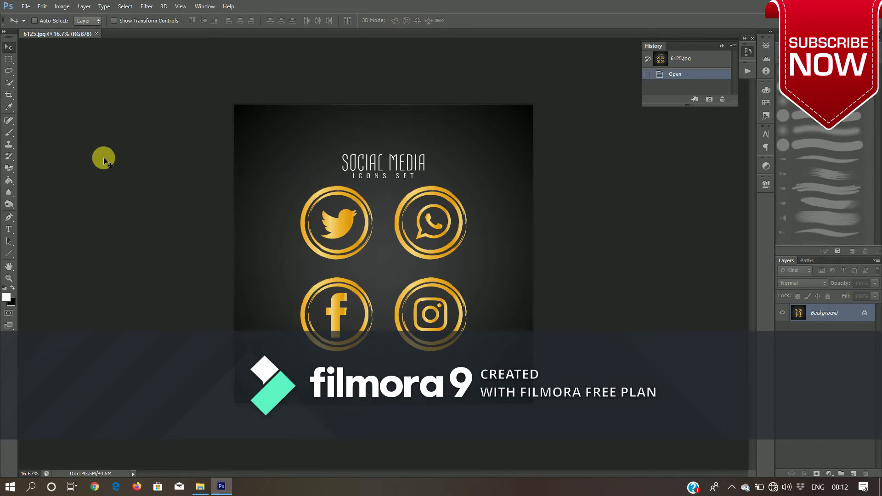
# Step: Open the coding-screen image as a second document
pyautogui.click(26, 6)
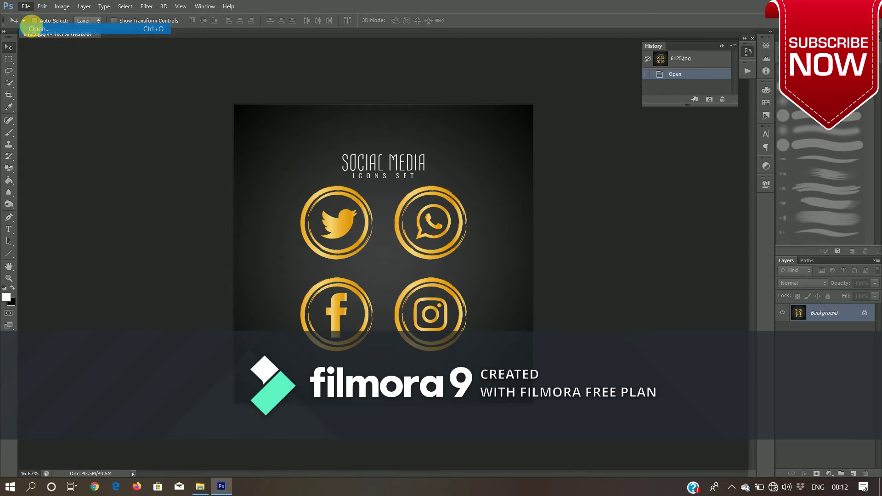
pyautogui.click(31, 26)
pyautogui.click(600, 358)
pyautogui.click(602, 357)
pyautogui.click(517, 248)
pyautogui.click(582, 376)
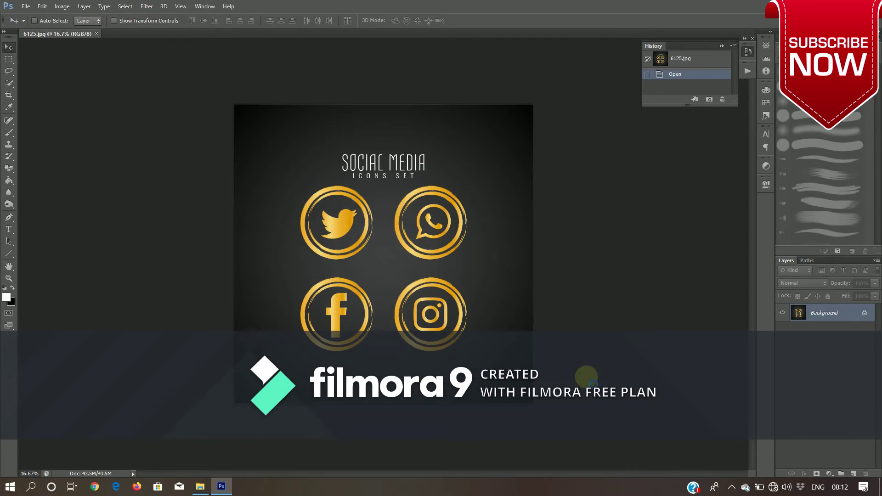
# Step: Copy the whole icons image and paste it onto the coding screen as a new layer
pyautogui.click(87, 34)
pyautogui.hotkey('ctrl', 'a')
pyautogui.hotkey('ctrl', 'Tab')
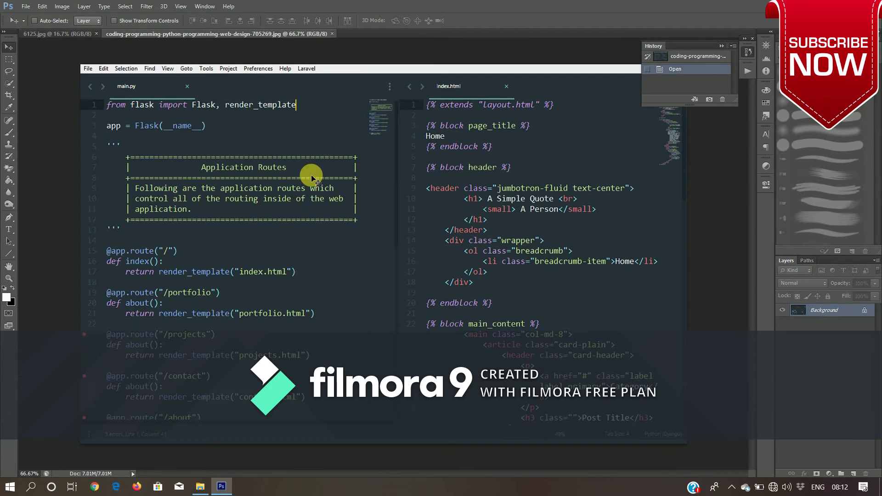
pyautogui.hotkey('ctrl', 'v')
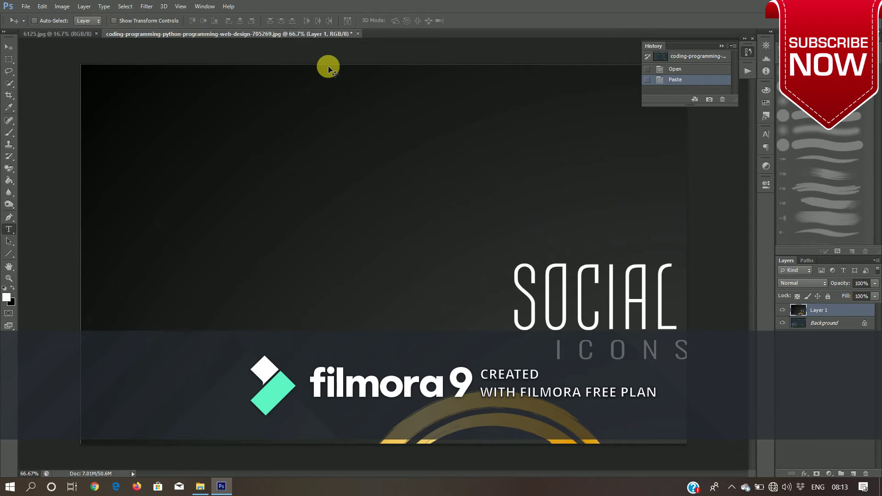
# Step: Free-transform the pasted icons layer, scaling it down and moving it up and left
pyautogui.hotkey('ctrl', 't')
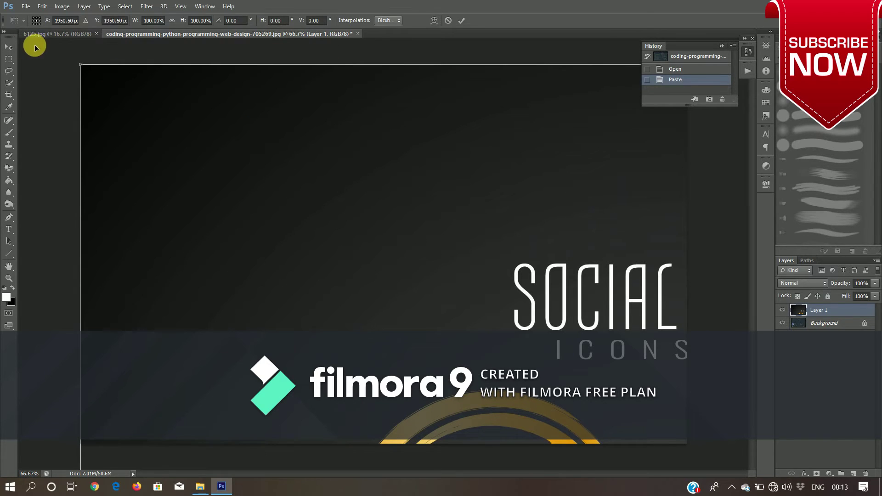
pyautogui.click(12, 47)
pyautogui.hotkey('ctrl', 't')
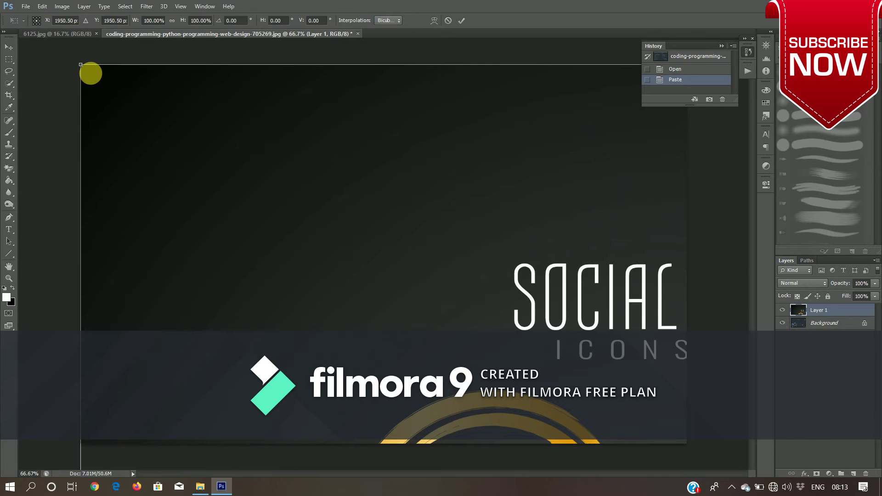
pyautogui.moveTo(82, 69); pyautogui.dragTo(568, 381)
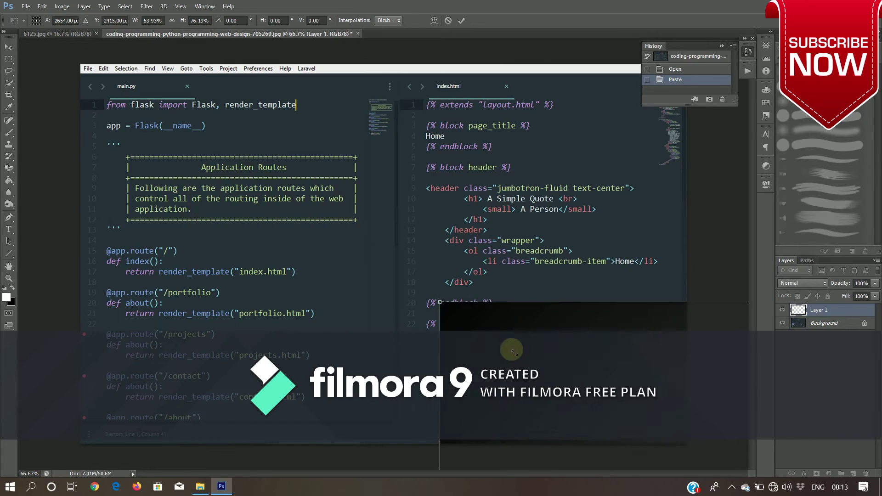
pyautogui.moveTo(568, 381)
pyautogui.mouseDown()
pyautogui.moveTo(256, 132)
pyautogui.moveTo(371, 181)
pyautogui.mouseUp()
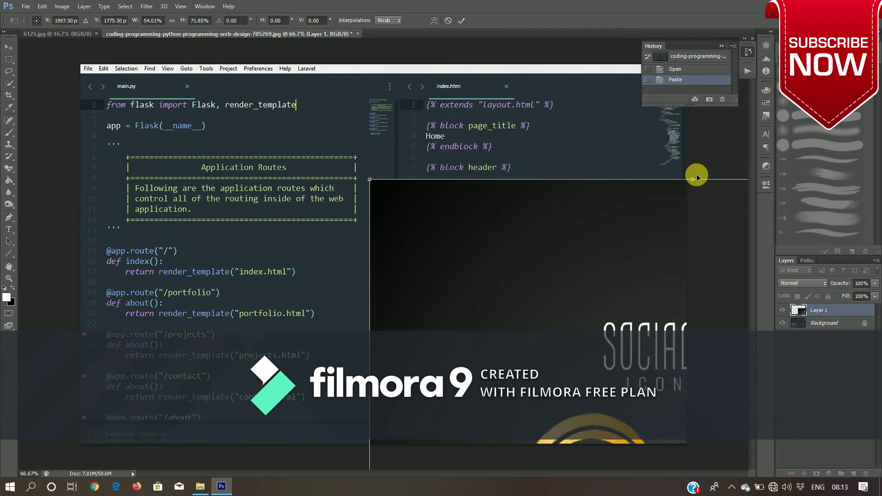
pyautogui.moveTo(693, 182); pyautogui.dragTo(690, 299)
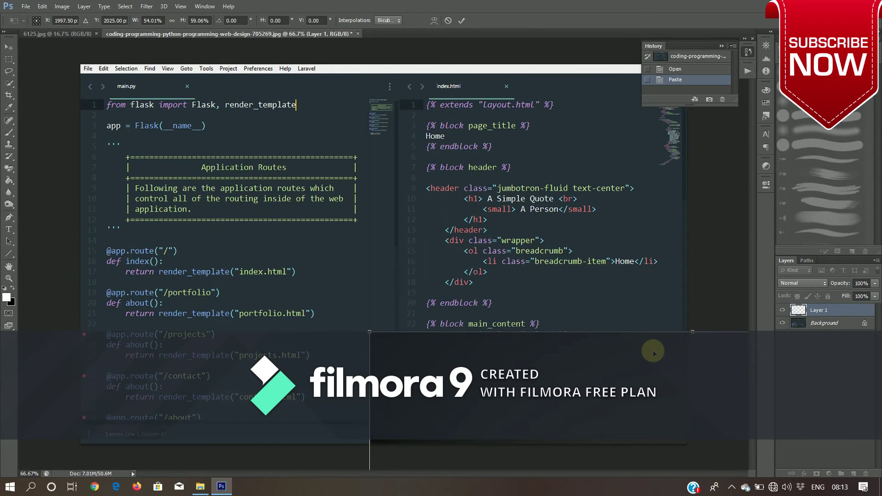
pyautogui.moveTo(572, 250); pyautogui.dragTo(363, 88)
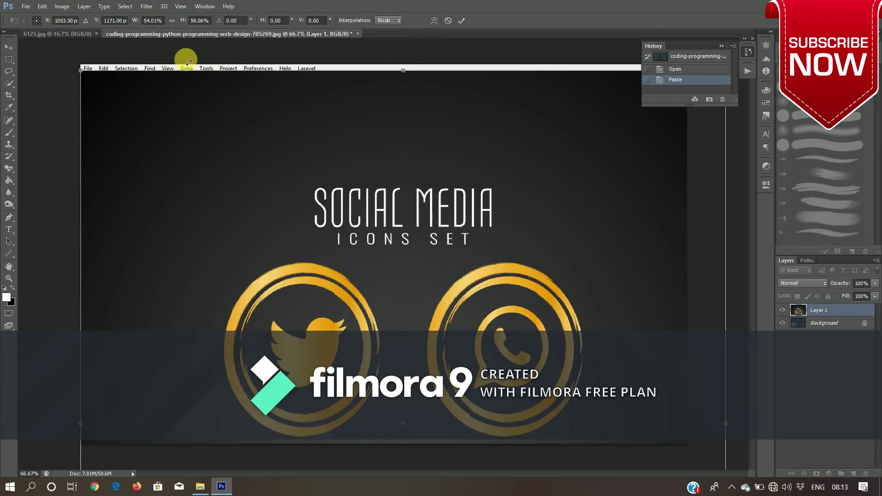
# Step: Shrink the icons into a small panel at the lower right and commit the transform
pyautogui.moveTo(93, 76)
pyautogui.mouseDown()
pyautogui.moveTo(398, 222)
pyautogui.moveTo(351, 173)
pyautogui.mouseUp()
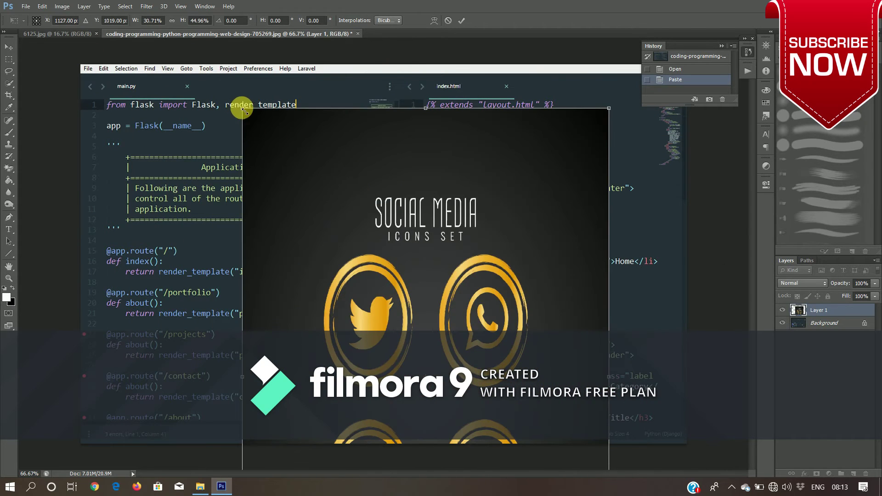
pyautogui.moveTo(239, 103); pyautogui.dragTo(492, 289)
pyautogui.moveTo(521, 324); pyautogui.dragTo(509, 100)
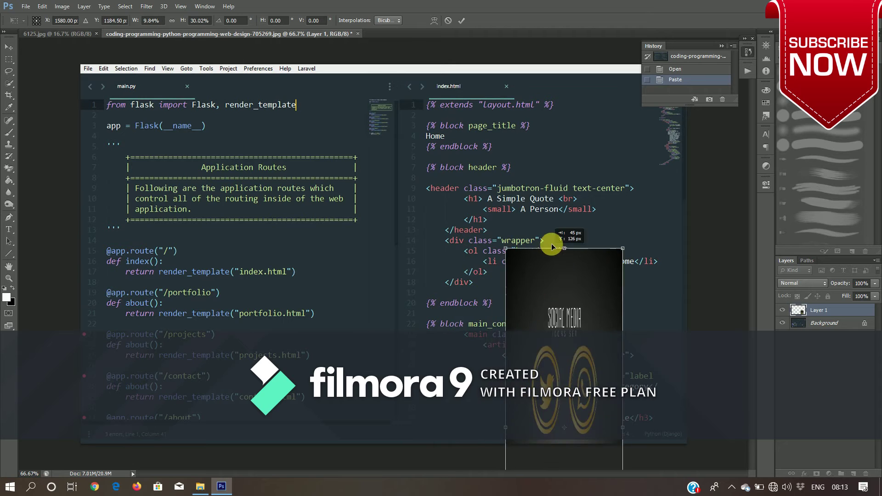
pyautogui.moveTo(542, 421)
pyautogui.mouseDown()
pyautogui.moveTo(510, 178)
pyautogui.moveTo(618, 429)
pyautogui.moveTo(594, 425)
pyautogui.mouseUp()
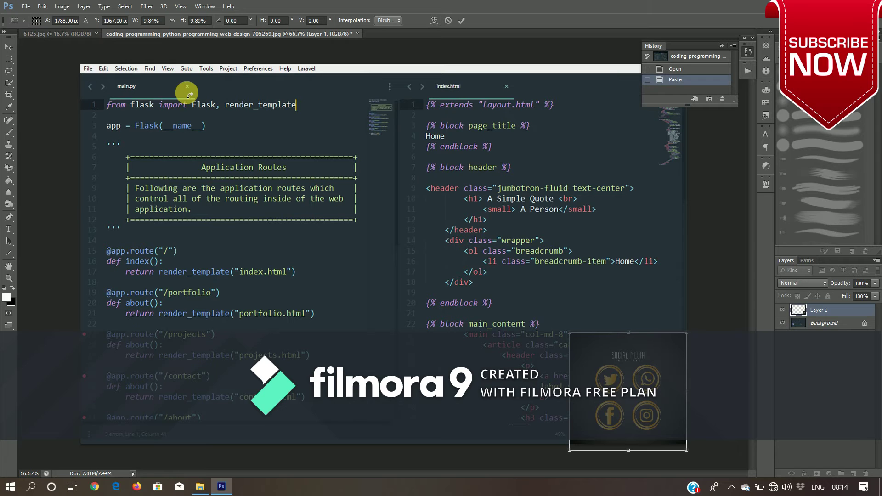
pyautogui.press('Return')
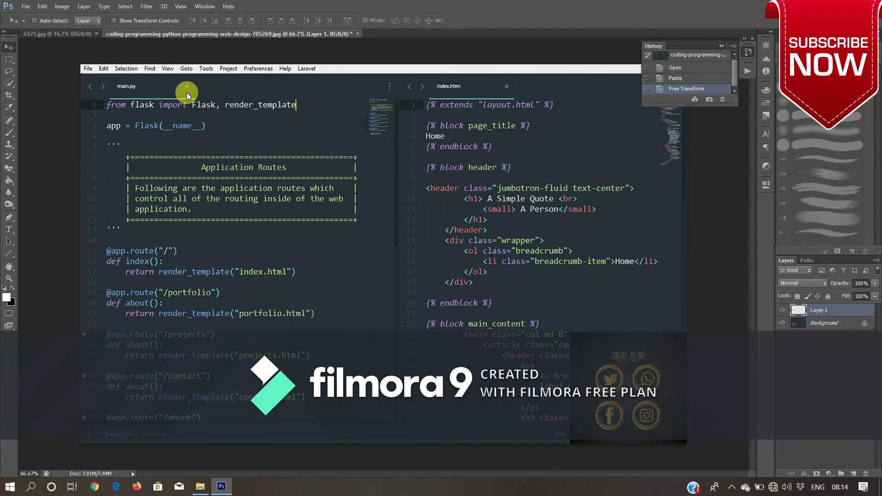
pyautogui.hotkey('ctrl', 'o')
# Step: Open the downloaded laptop photo
pyautogui.scroll(-3, 603, 357)
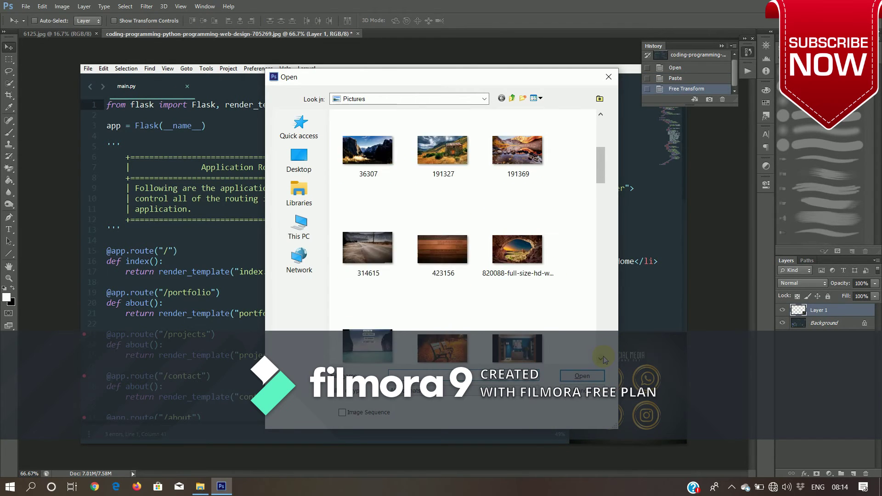
pyautogui.scroll(-3, 603, 357)
pyautogui.scroll(-2, 603, 356)
pyautogui.click(507, 306)
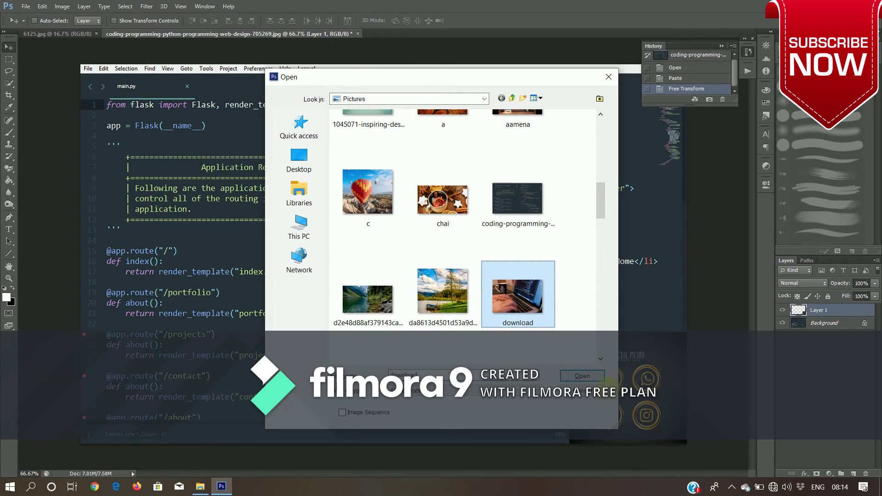
pyautogui.click(582, 376)
# Step: Paste the whole laptop photo into the coding document and place it top-left
pyautogui.hotkey('ctrl', 'a')
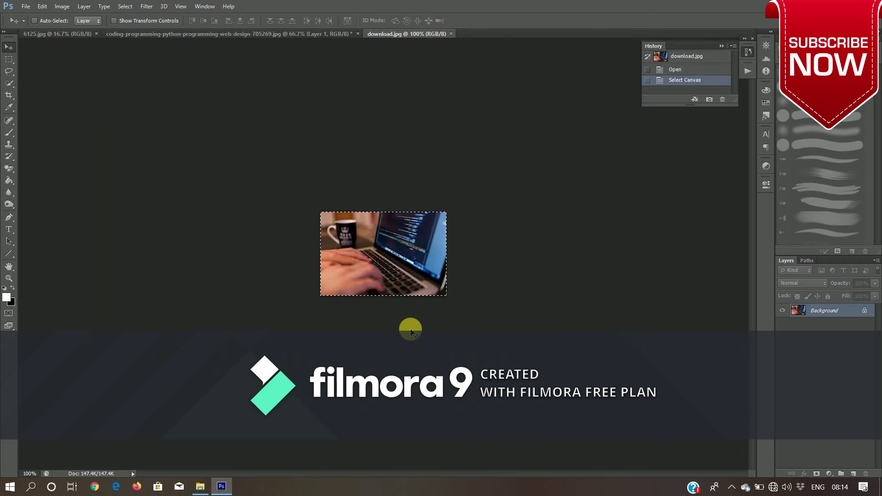
pyautogui.hotkey('ctrl', 'x')
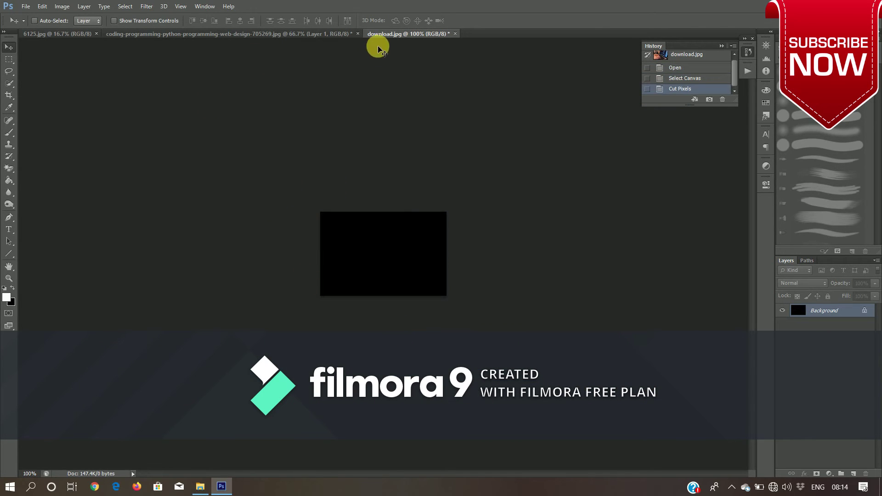
pyautogui.hotkey('ctrl', 'alt', 'z')
pyautogui.hotkey('ctrl', 'alt', 'z')
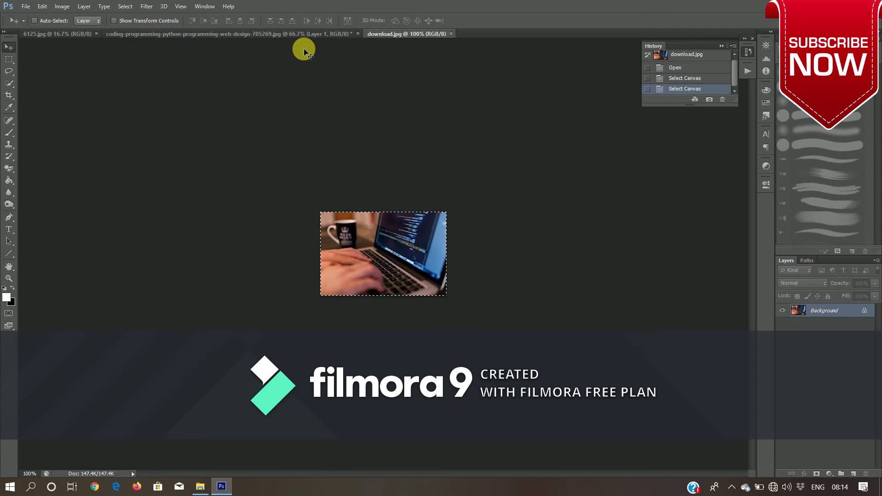
pyautogui.click(182, 34)
pyautogui.hotkey('ctrl', 'v')
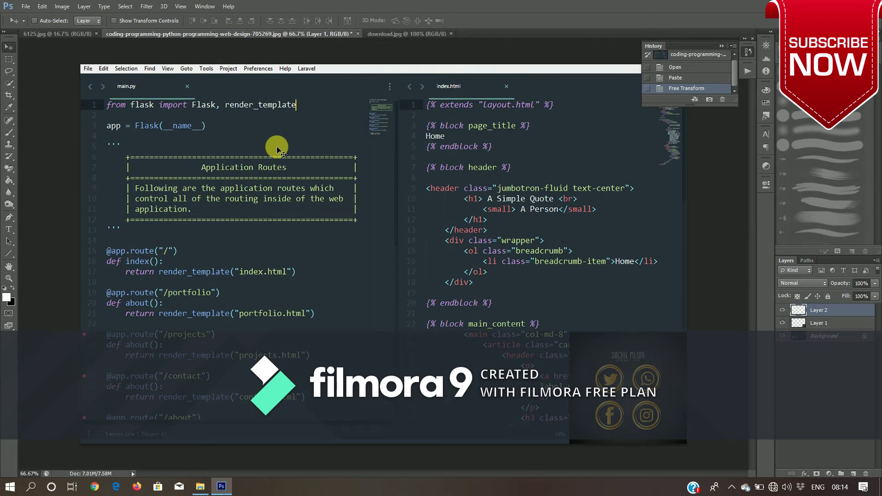
pyautogui.moveTo(385, 235); pyautogui.dragTo(116, 72)
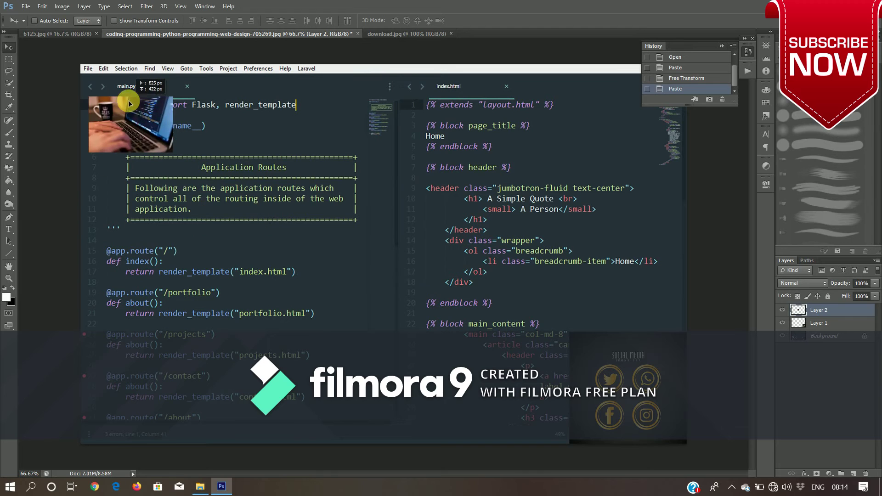
pyautogui.moveTo(116, 72); pyautogui.dragTo(123, 69)
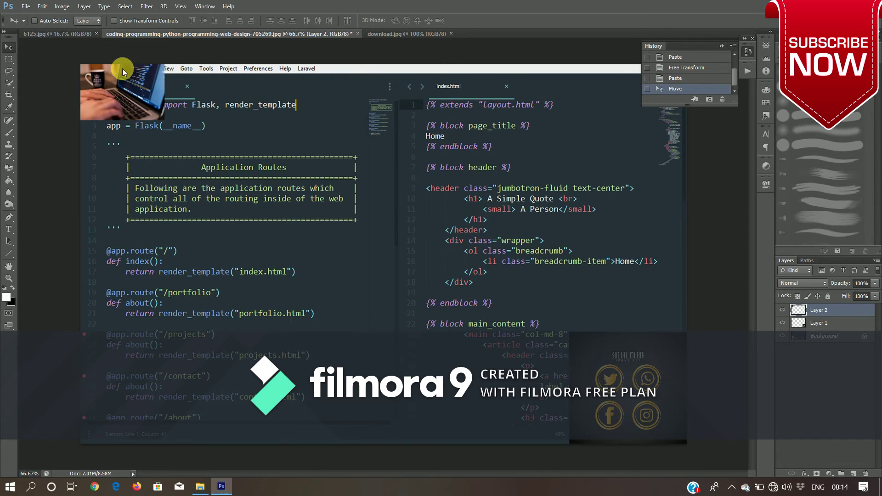
# Step: Open the gettyimages subscribe-button image and paste it into the thumbnail's centre
pyautogui.hotkey('ctrl', 'o')
pyautogui.scroll(-3, 603, 346)
pyautogui.scroll(-2, 603, 346)
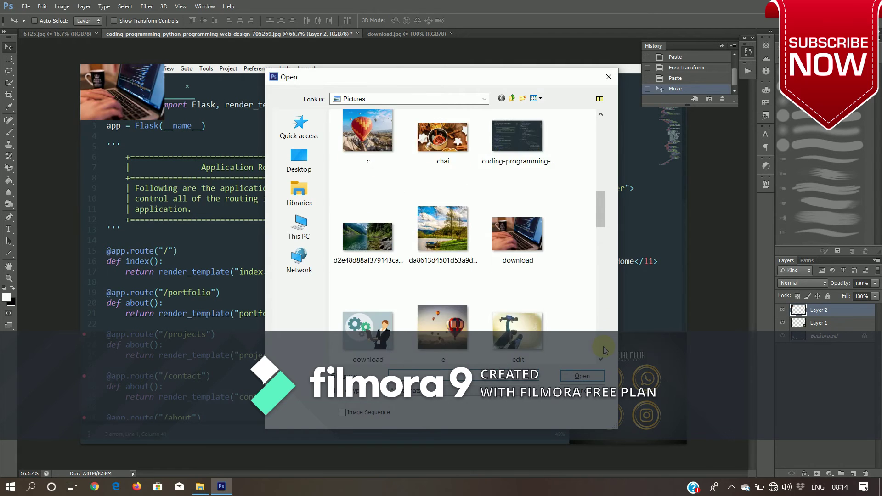
pyautogui.scroll(-5, 603, 346)
pyautogui.click(448, 306)
pyautogui.click(570, 380)
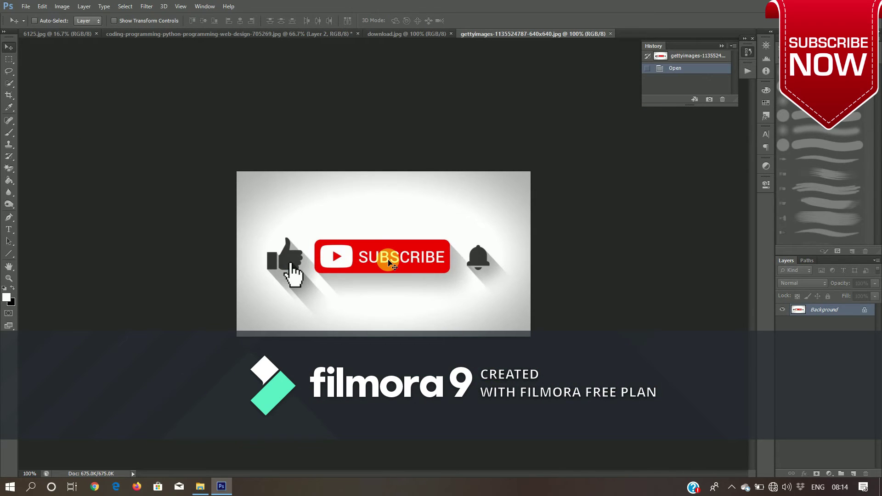
pyautogui.hotkey('ctrl', 'shift', 'Tab')
pyautogui.hotkey('ctrl', 'shift', 'Tab')
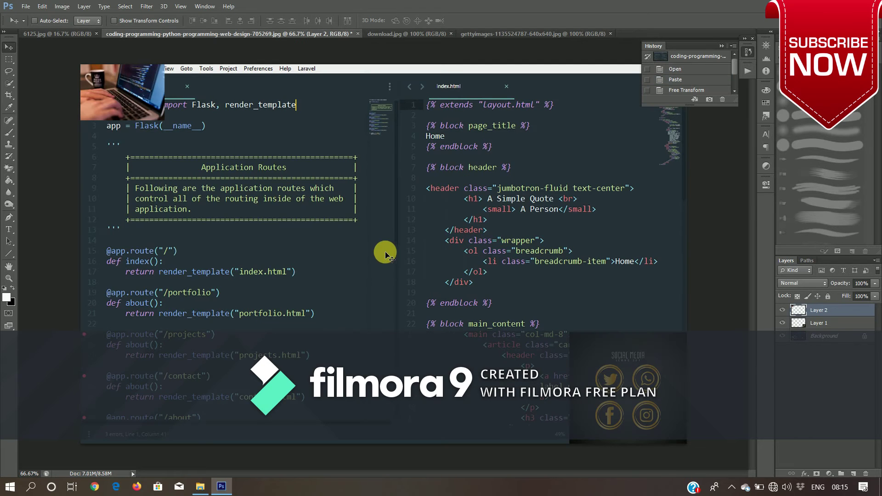
pyautogui.hotkey('ctrl', 'v')
pyautogui.hotkey('ctrl', 'Tab')
pyautogui.hotkey('ctrl', 'Tab')
pyautogui.hotkey('ctrl', 'Tab')
pyautogui.hotkey('ctrl', 'Tab')
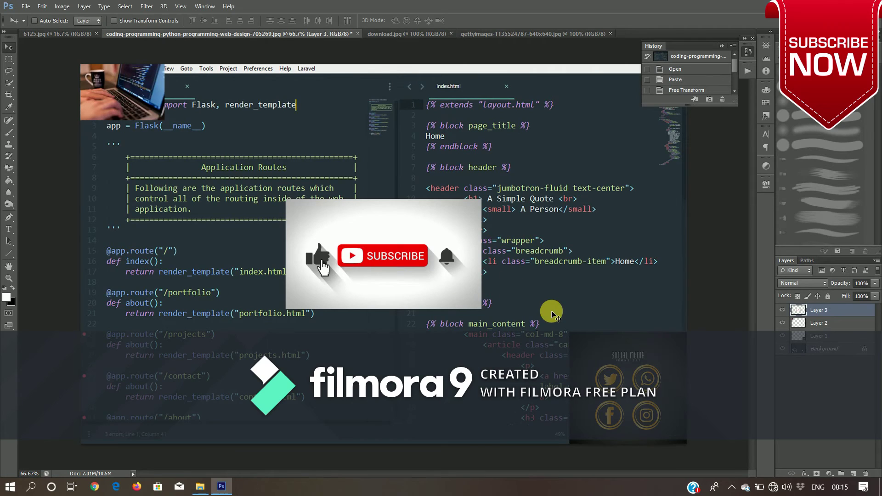
pyautogui.click(9, 227)
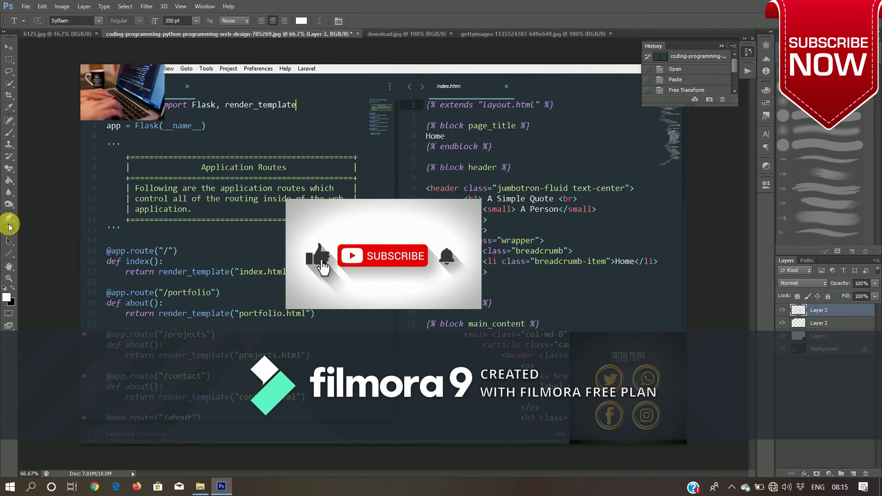
# Step: Set the text colour to black and type 'CREATING THUMBNAIL!!!' near the bottom-left
pyautogui.click(765, 135)
pyautogui.click(735, 187)
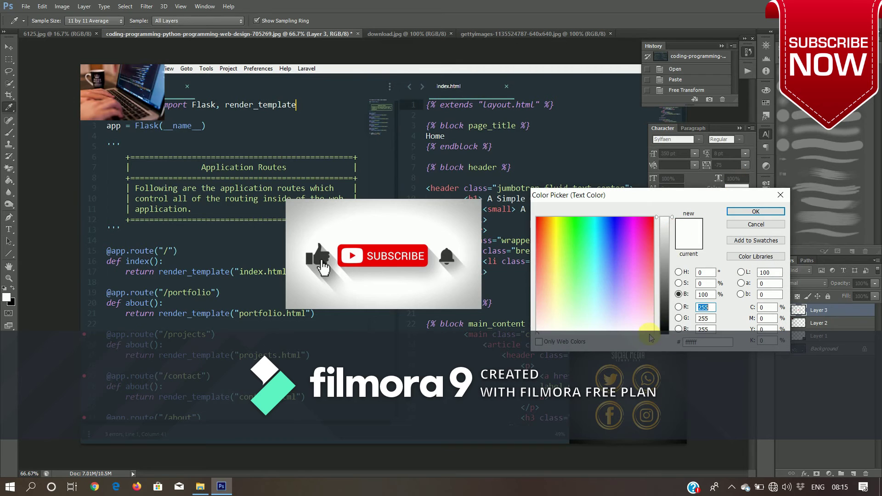
pyautogui.click(666, 335)
pyautogui.click(771, 216)
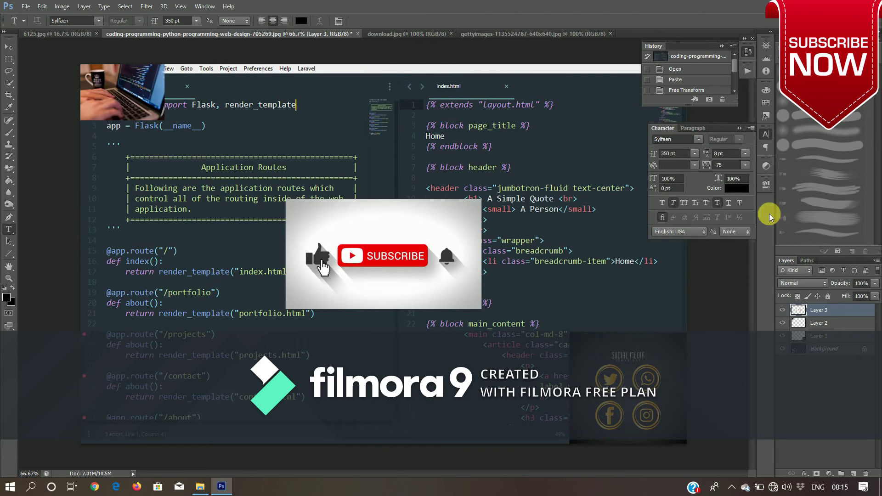
pyautogui.click(145, 379)
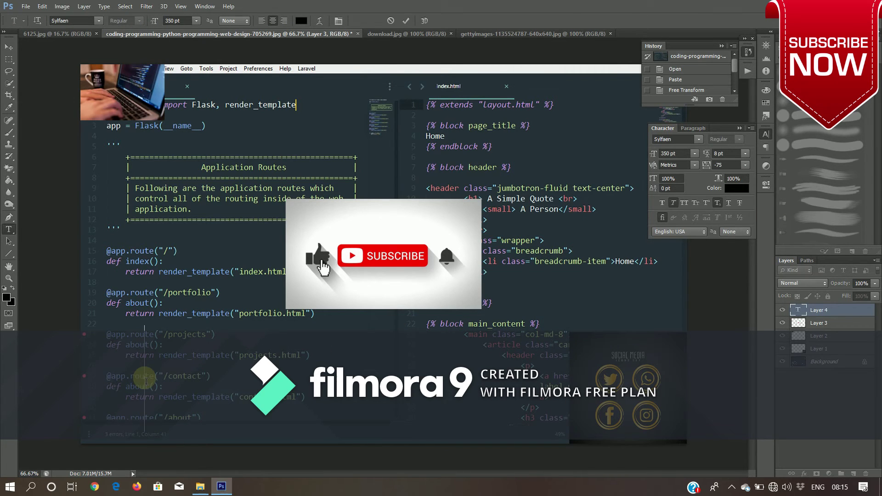
pyautogui.write('CREATING')
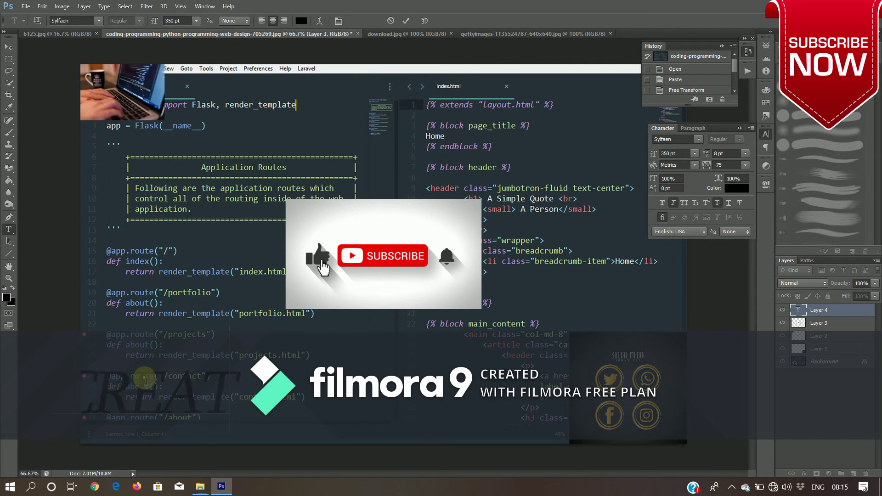
pyautogui.write(' THUMBNAIL!!!')
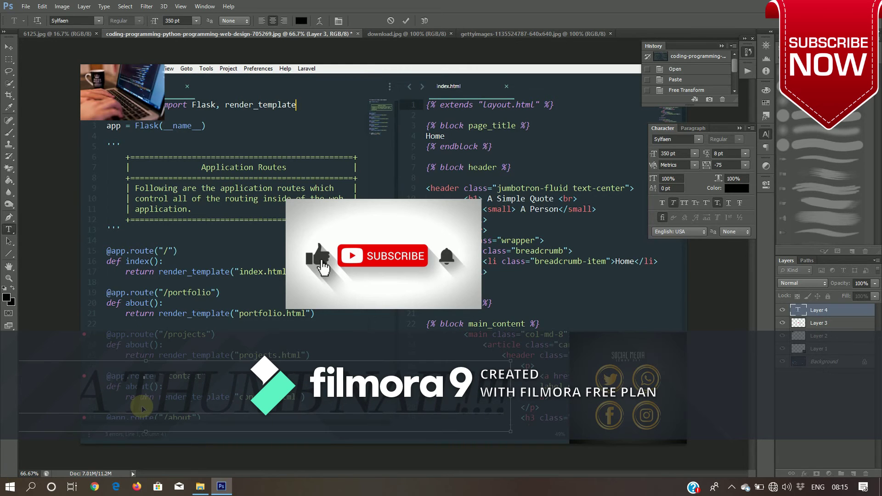
pyautogui.moveTo(96, 383); pyautogui.dragTo(264, 394)
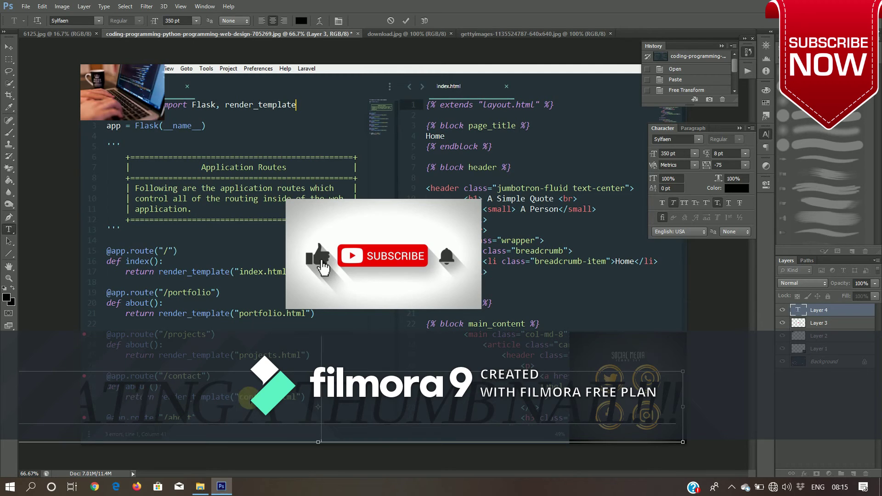
# Step: Scale the title down to fit along the bottom edge and add a Curves adjustment layer
pyautogui.moveTo(283, 399); pyautogui.dragTo(144, 358)
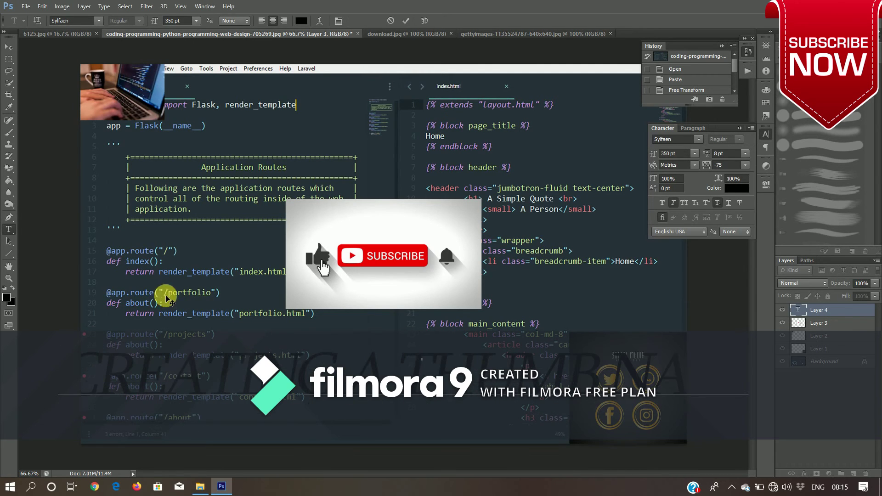
pyautogui.moveTo(61, 344)
pyautogui.mouseDown()
pyautogui.moveTo(334, 363)
pyautogui.moveTo(172, 394)
pyautogui.mouseUp()
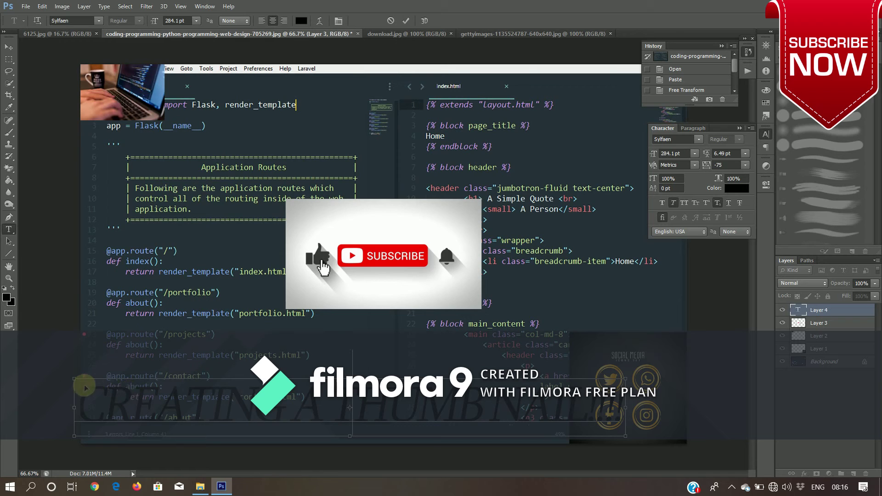
pyautogui.moveTo(75, 379); pyautogui.dragTo(148, 395)
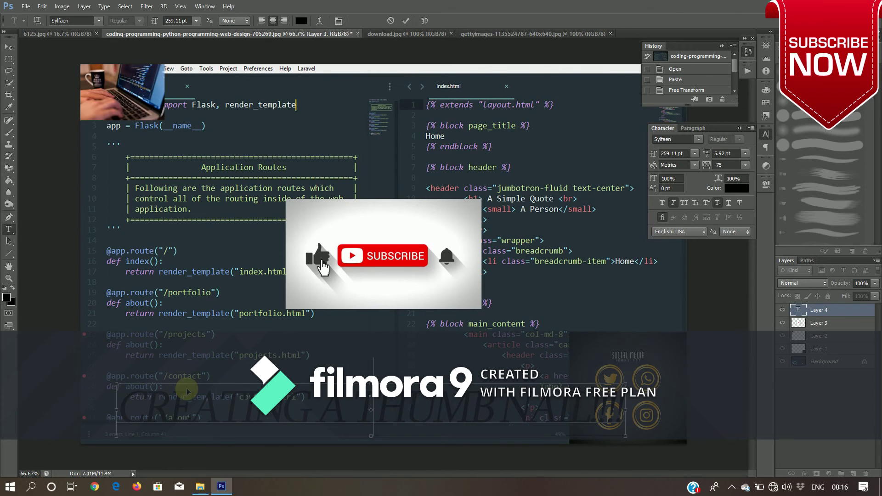
pyautogui.moveTo(139, 396); pyautogui.dragTo(105, 405)
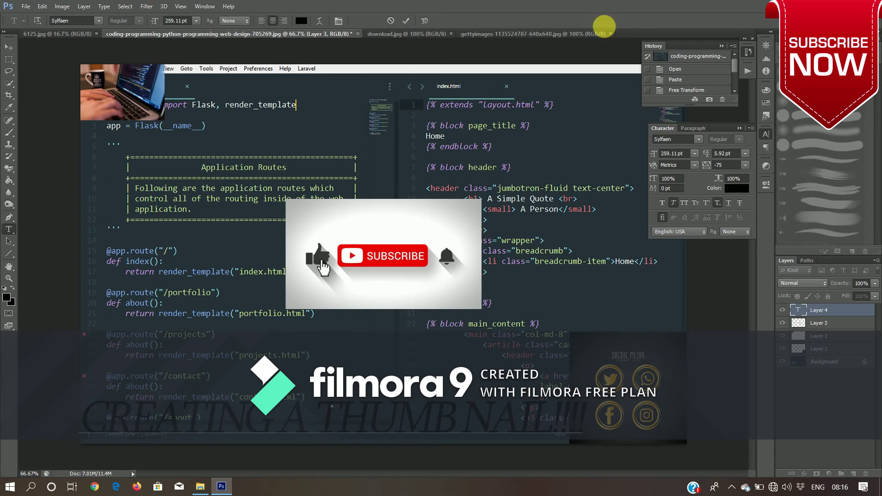
pyautogui.click(767, 165)
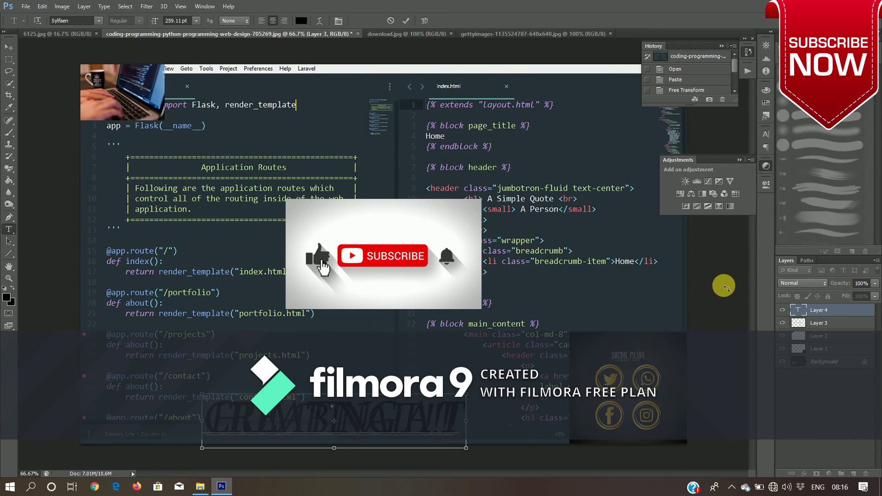
pyautogui.click(9, 47)
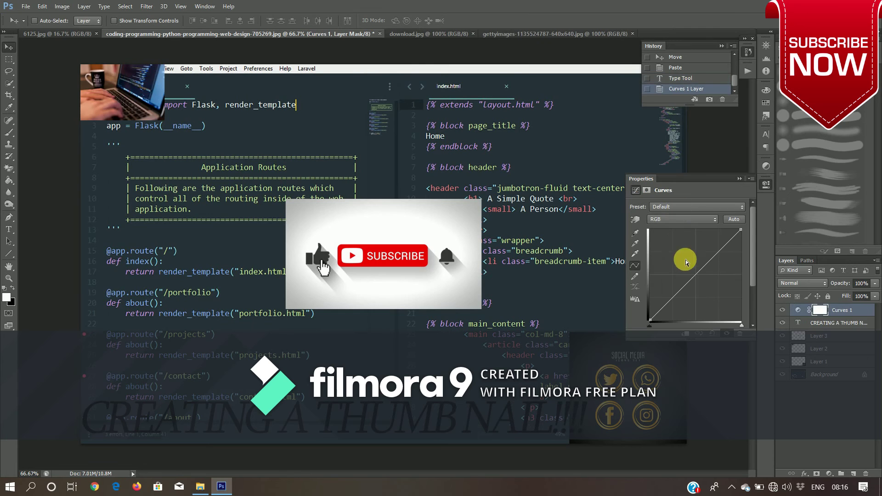
# Step: Drag a point on the Curves tone curve to adjust the thumbnail's tones
pyautogui.moveTo(699, 278)
pyautogui.mouseDown()
pyautogui.moveTo(706, 282)
pyautogui.moveTo(665, 273)
pyautogui.moveTo(681, 267)
pyautogui.moveTo(712, 287)
pyautogui.moveTo(695, 278)
pyautogui.moveTo(715, 278)
pyautogui.mouseUp()
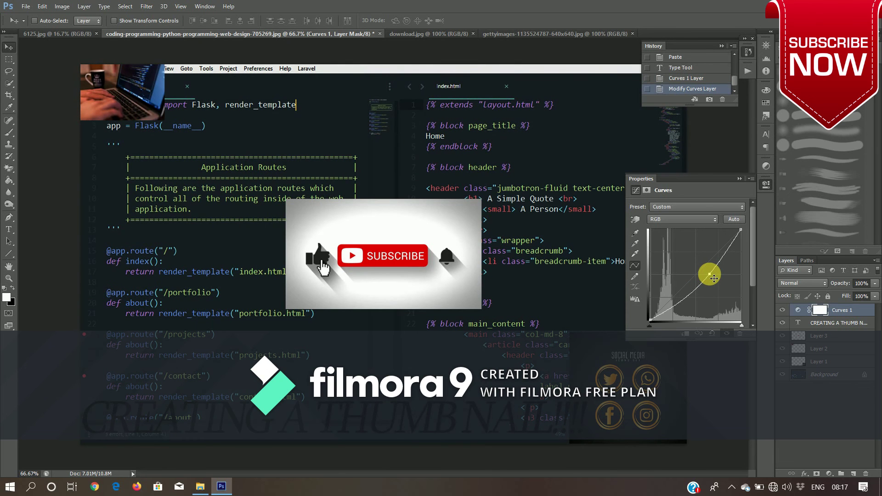
pyautogui.click(740, 179)
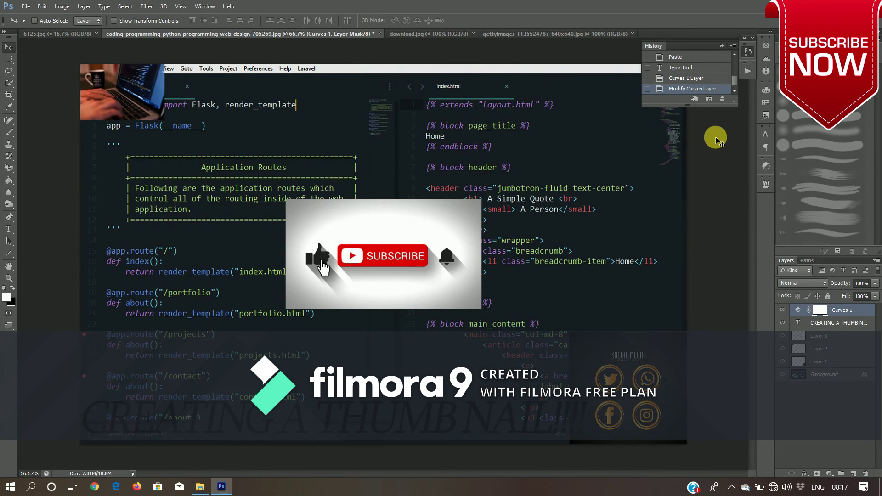
pyautogui.hotkey('ctrl', 'shift', 's')
# Step: Save the thumbnail as a PSD on the Desktop with maximum compatibility
pyautogui.click(294, 155)
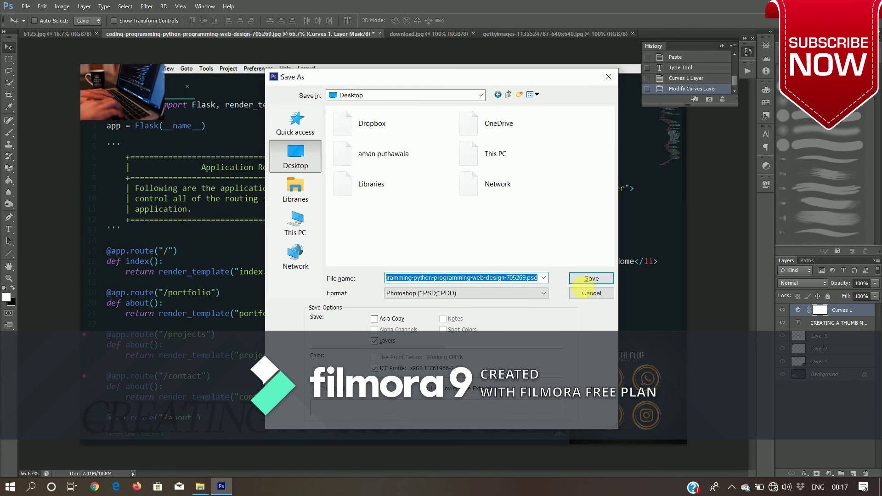
pyautogui.click(580, 279)
pyautogui.click(547, 151)
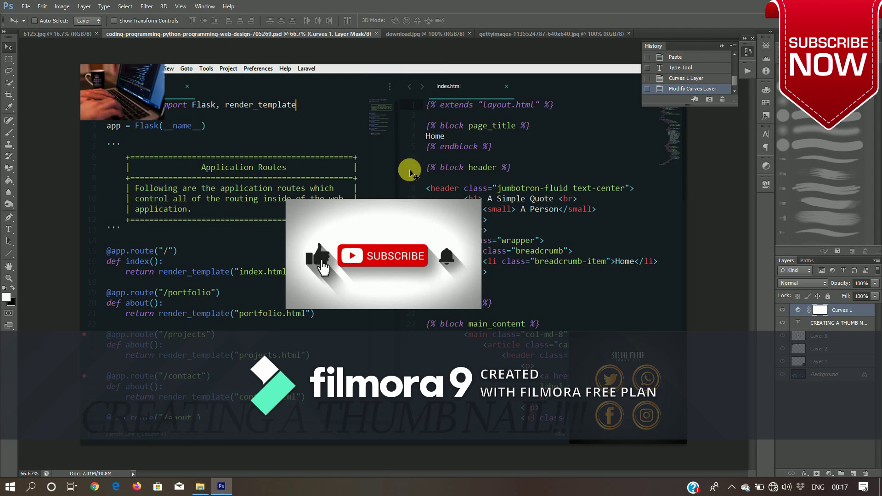
# Step: Save a JPEG copy to the Desktop at maximum quality
pyautogui.click(26, 7)
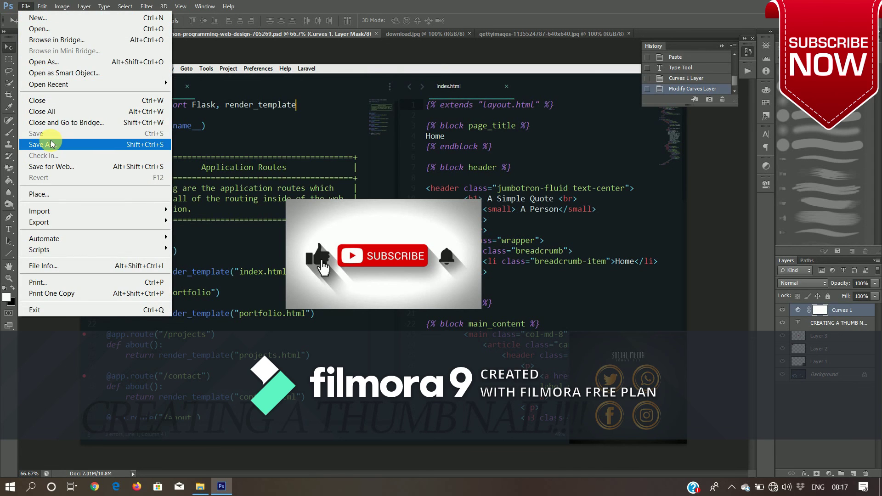
pyautogui.click(51, 145)
pyautogui.click(284, 159)
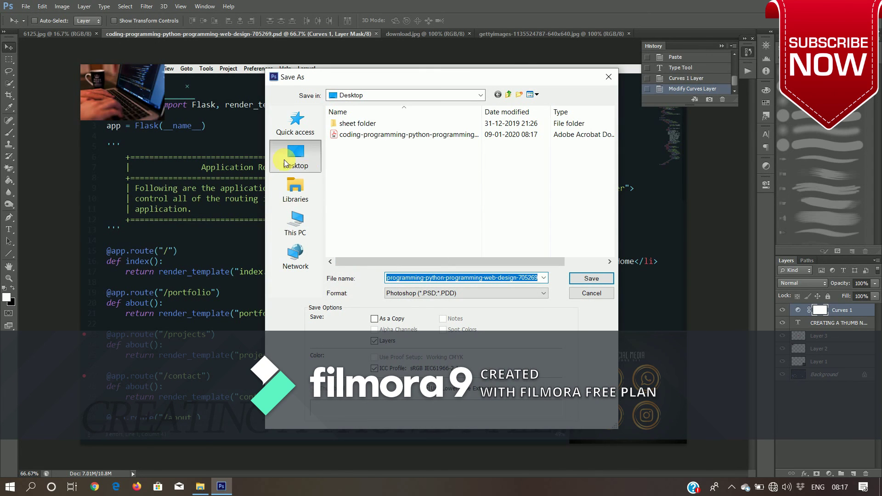
pyautogui.click(534, 294)
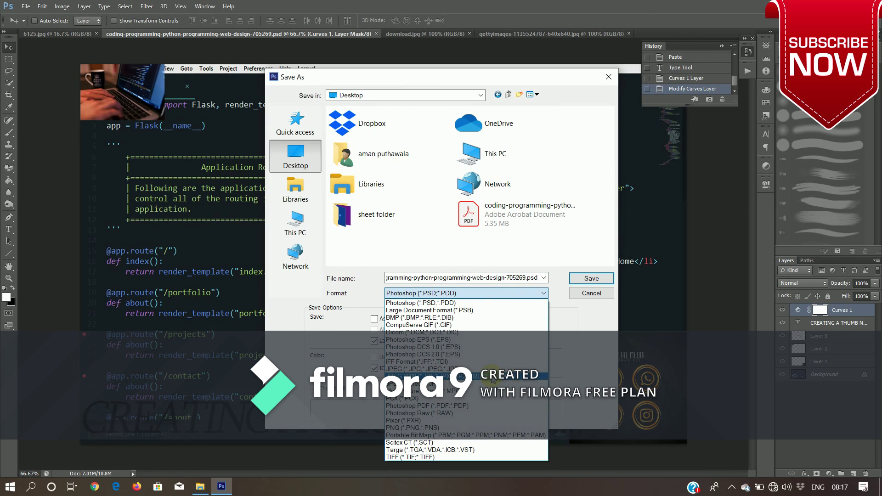
pyautogui.click(460, 369)
pyautogui.click(603, 279)
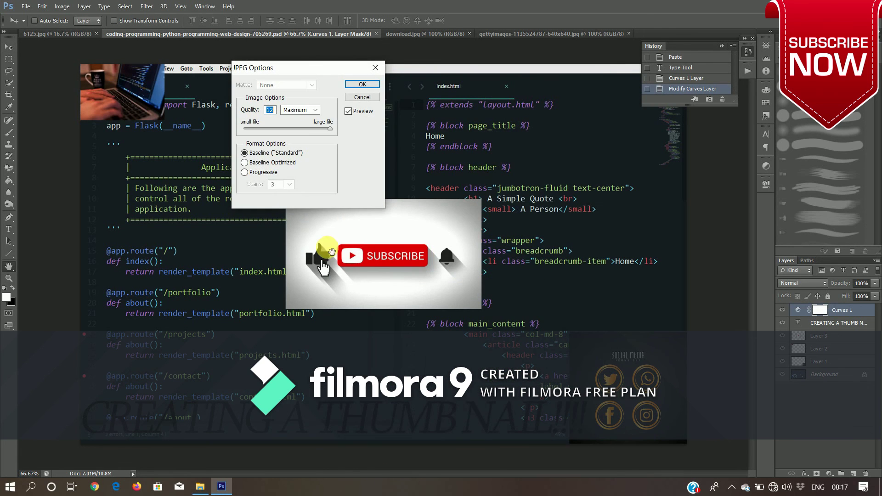
pyautogui.click(361, 81)
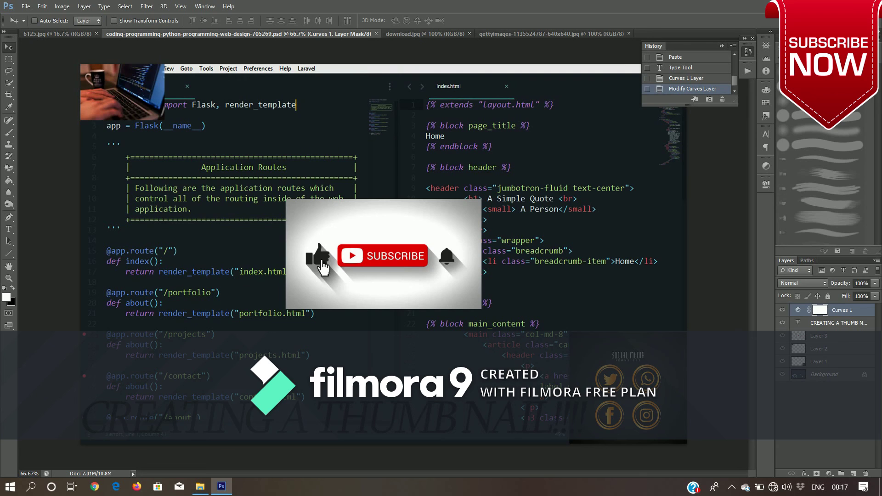